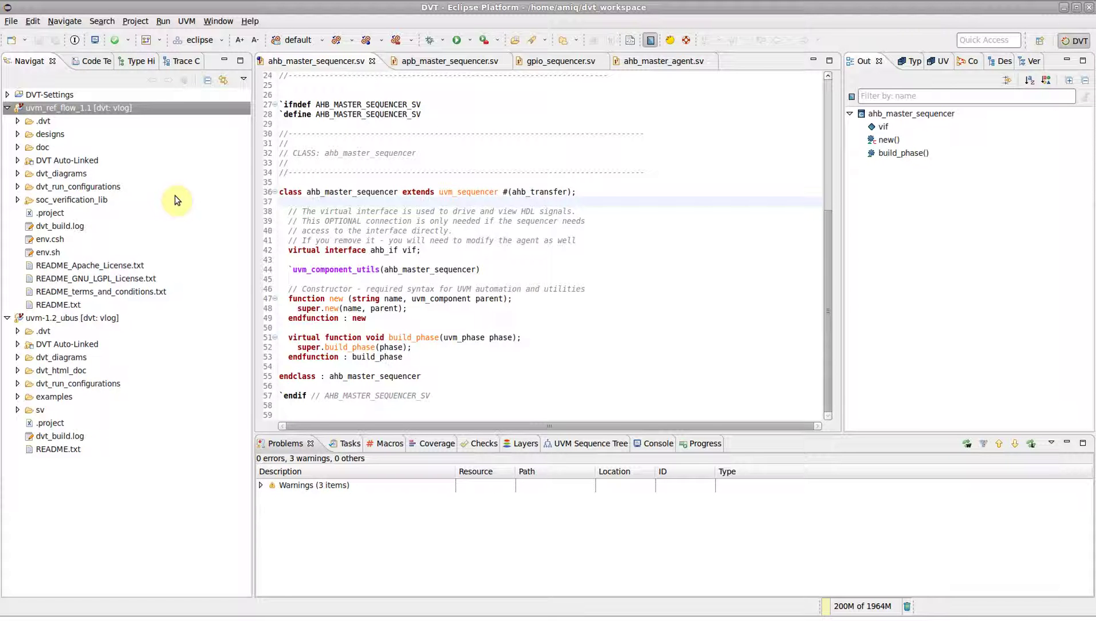
# On line 37, bring up Override Methods with pre_randomize and post_randomize selected
pyautogui.click(281, 202)
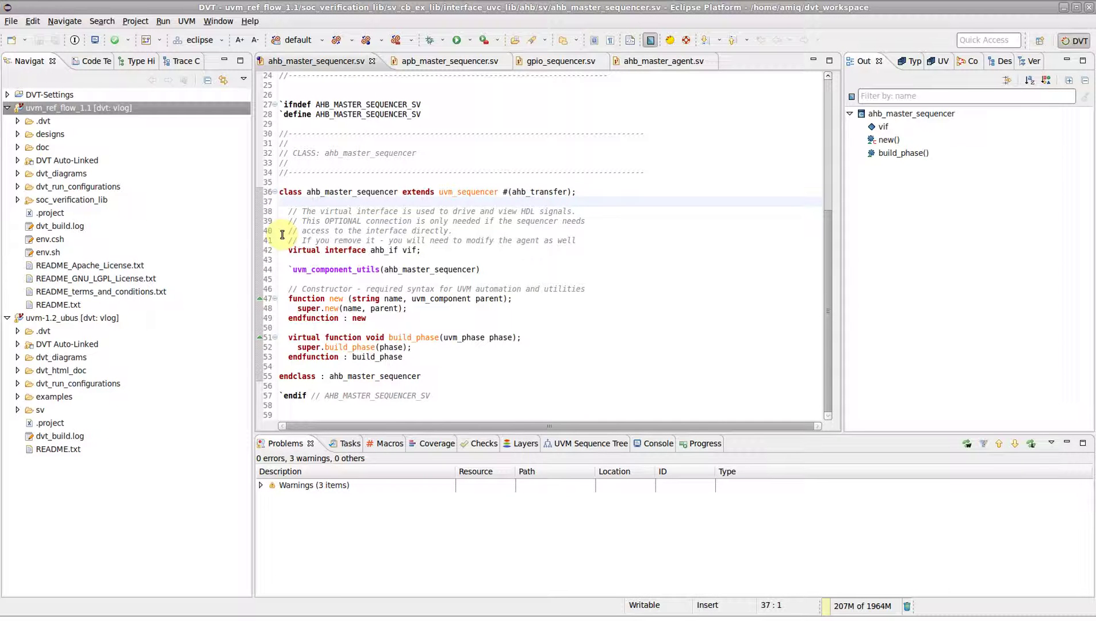
pyautogui.write('random')
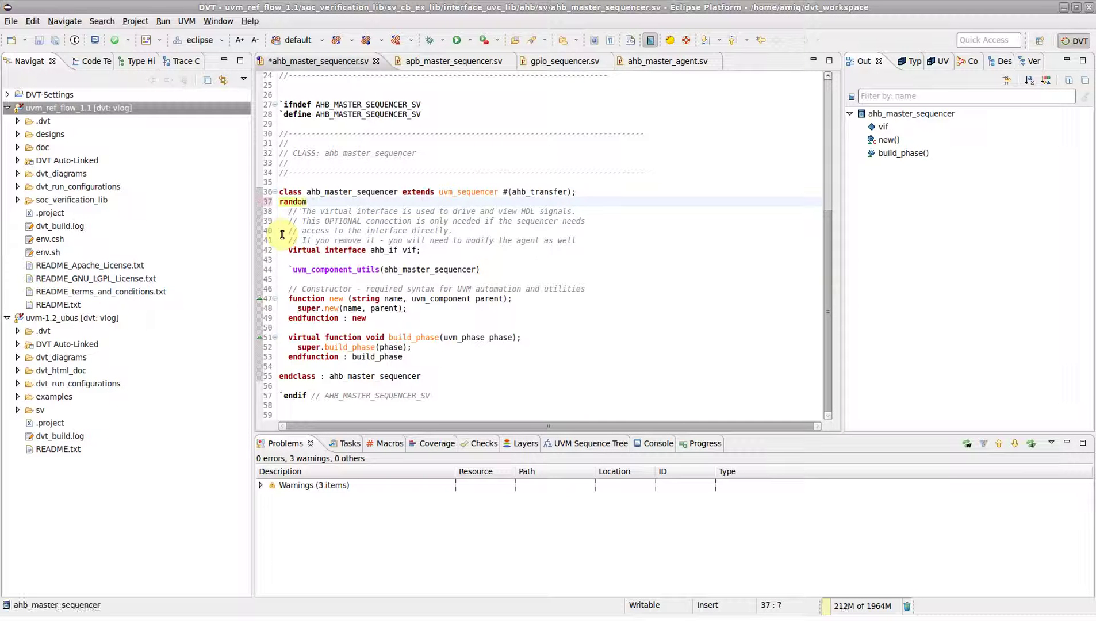
pyautogui.hotkey('ctrl', 'space')
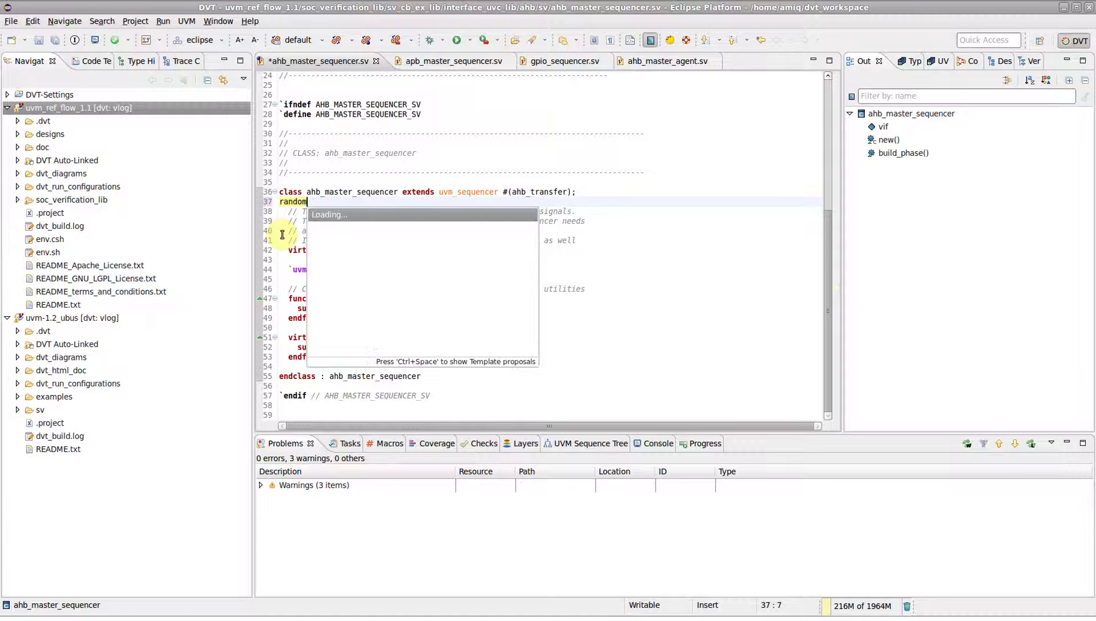
pyautogui.press('Return')
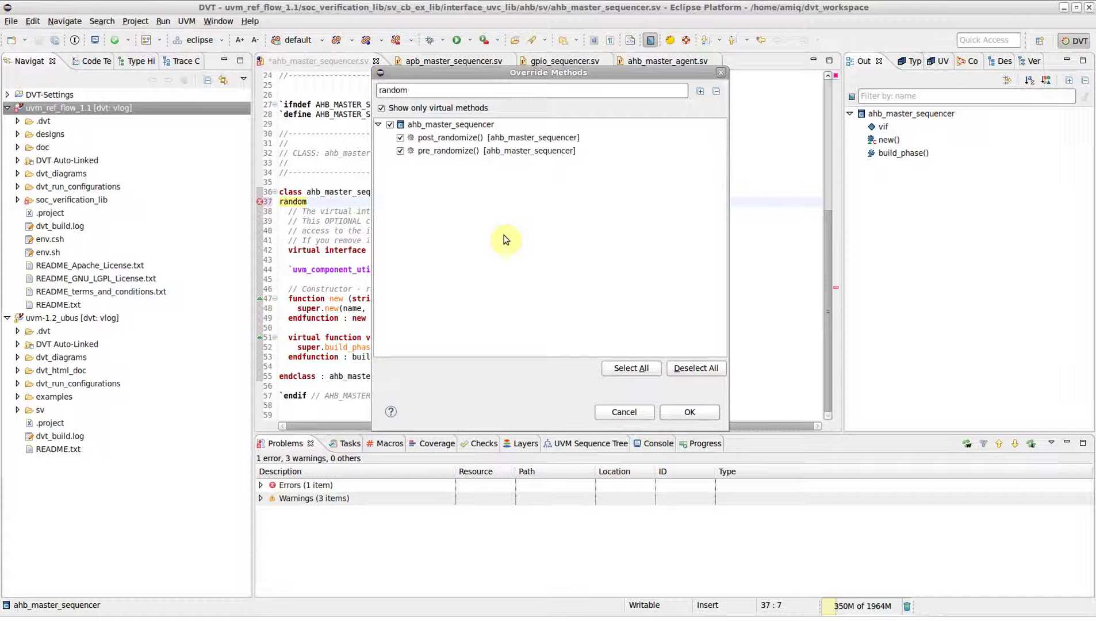
# Insert the pre/post_randomize stubs, save the file, and select the line 38 TODO comment
pyautogui.press('Return')
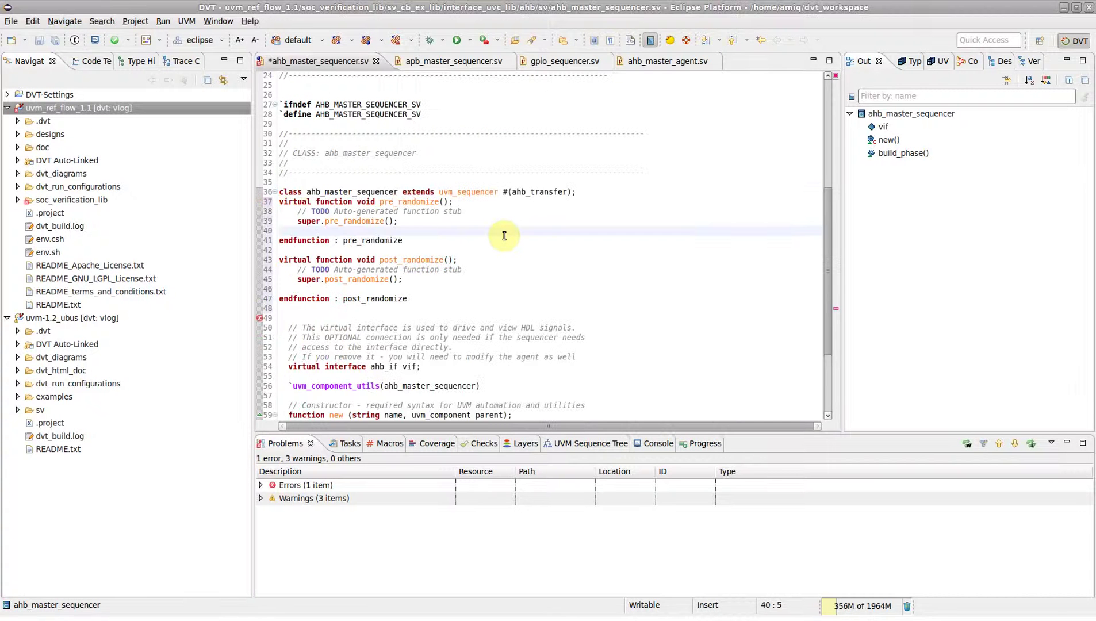
pyautogui.hotkey('ctrl', 's')
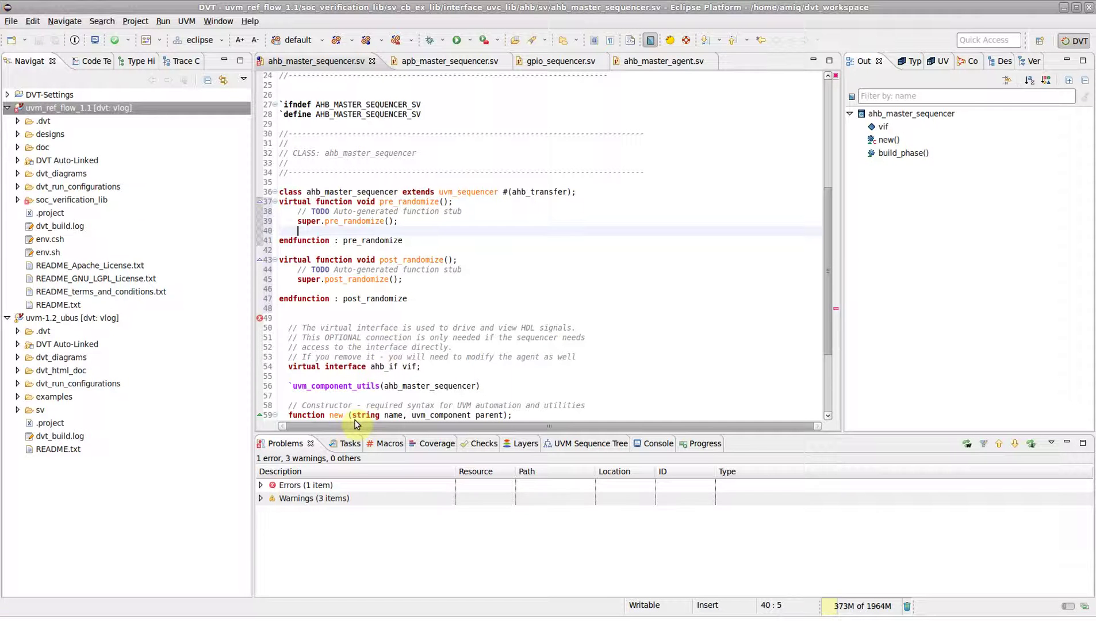
pyautogui.moveTo(298, 211); pyautogui.dragTo(467, 212)
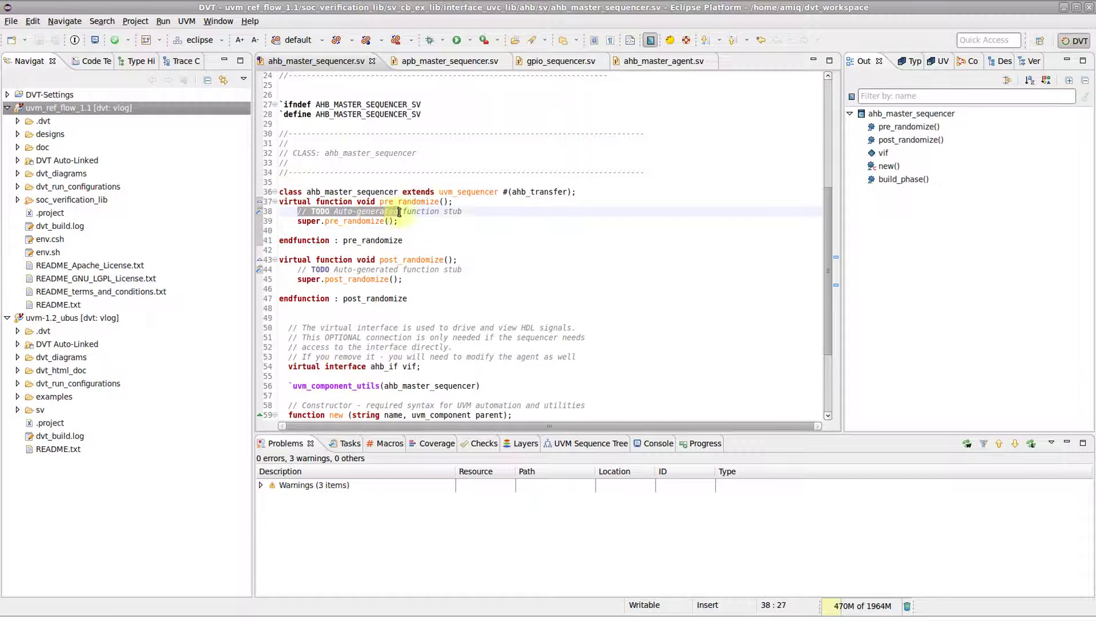
# Show the TODO task list, jump to the line 44 stub, and place the cursor on line 49
pyautogui.click(329, 444)
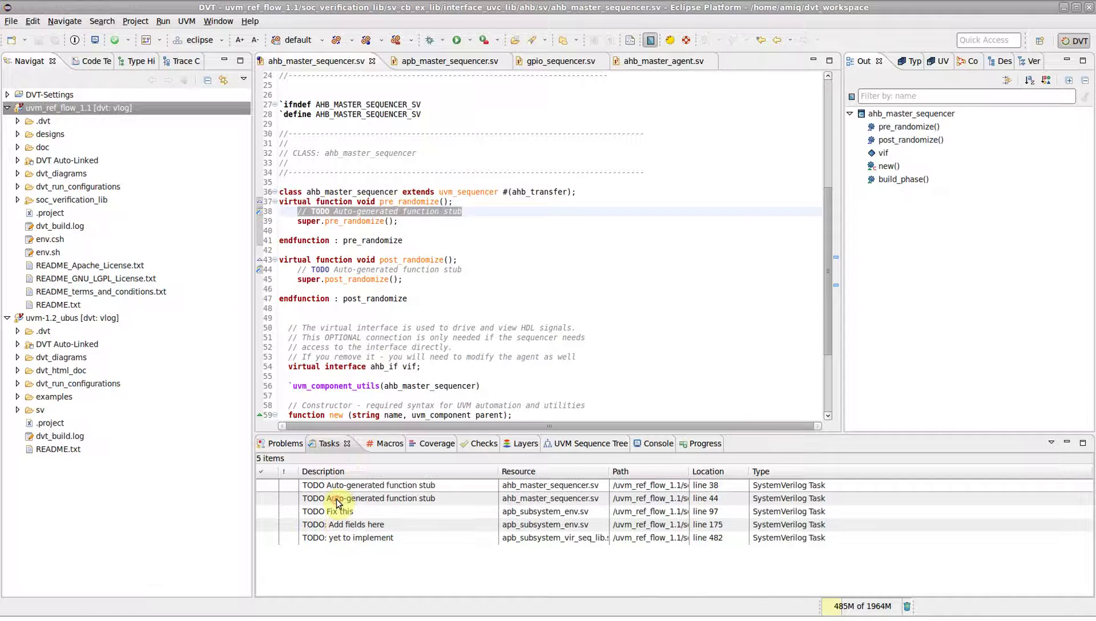
pyautogui.doubleClick(336, 498)
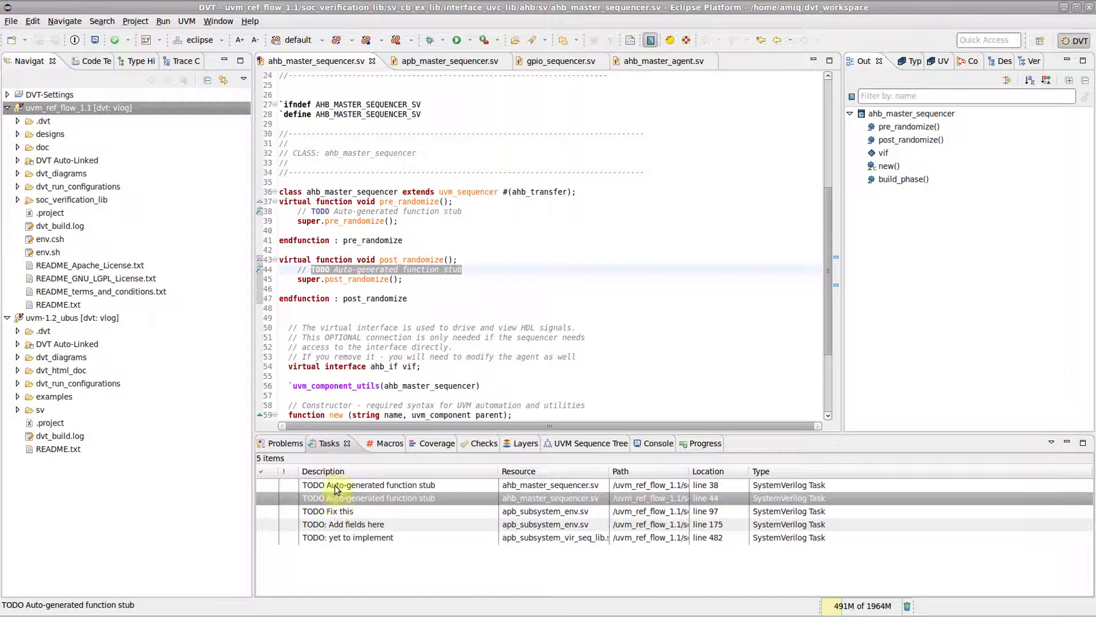
pyautogui.click(278, 318)
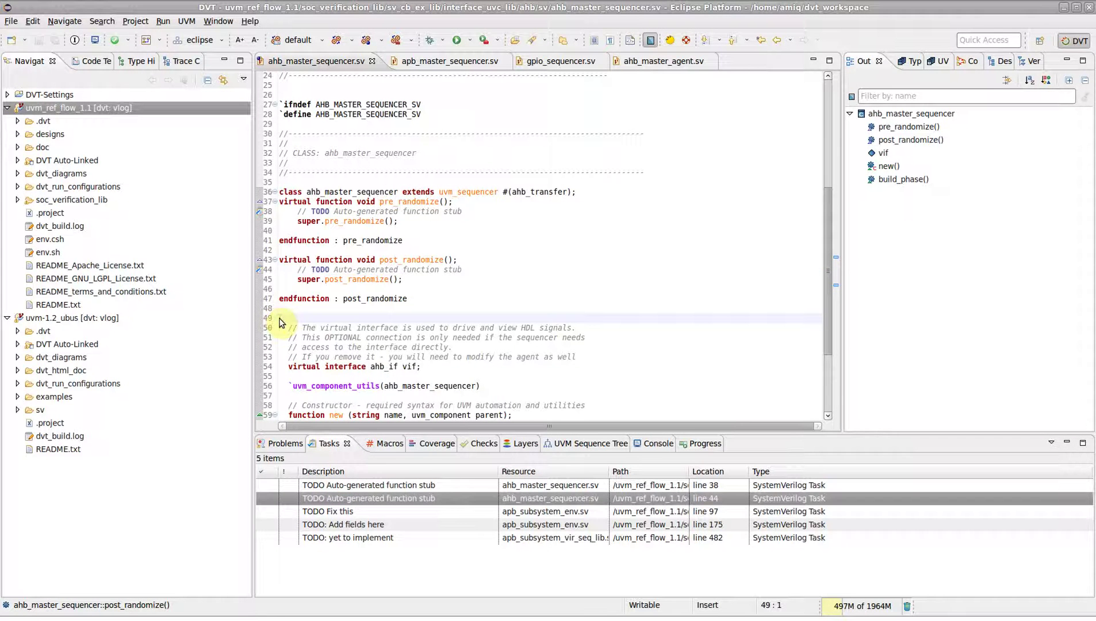
# Insert overridden connect_phase and run_phase stubs after post_randomize, then place the cursor on line 61
pyautogui.rightClick(278, 317)
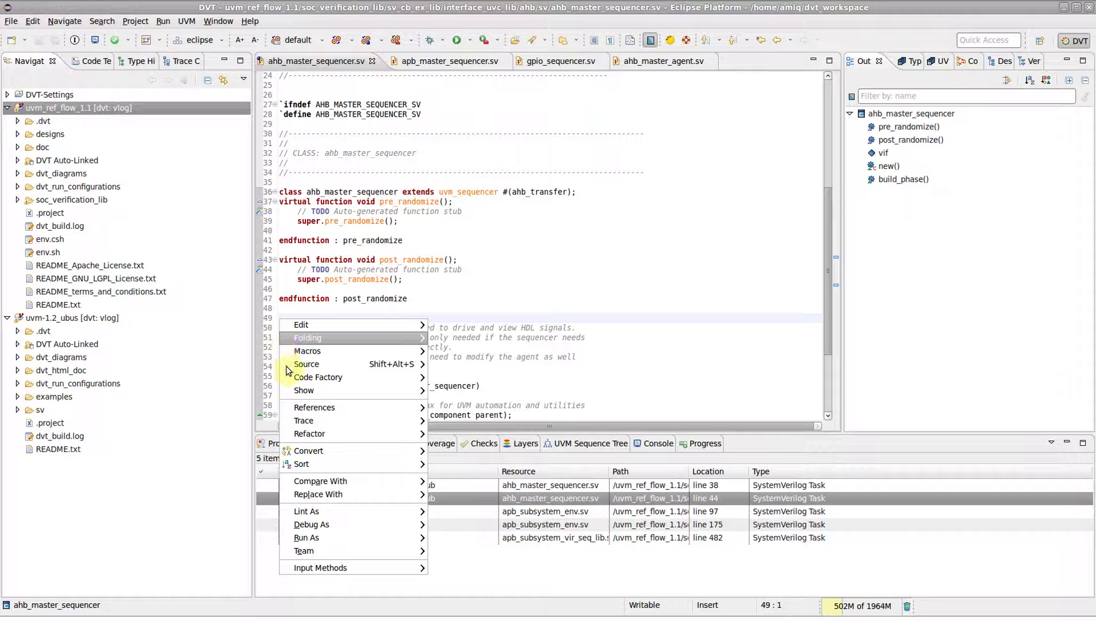
pyautogui.moveTo(338, 364)
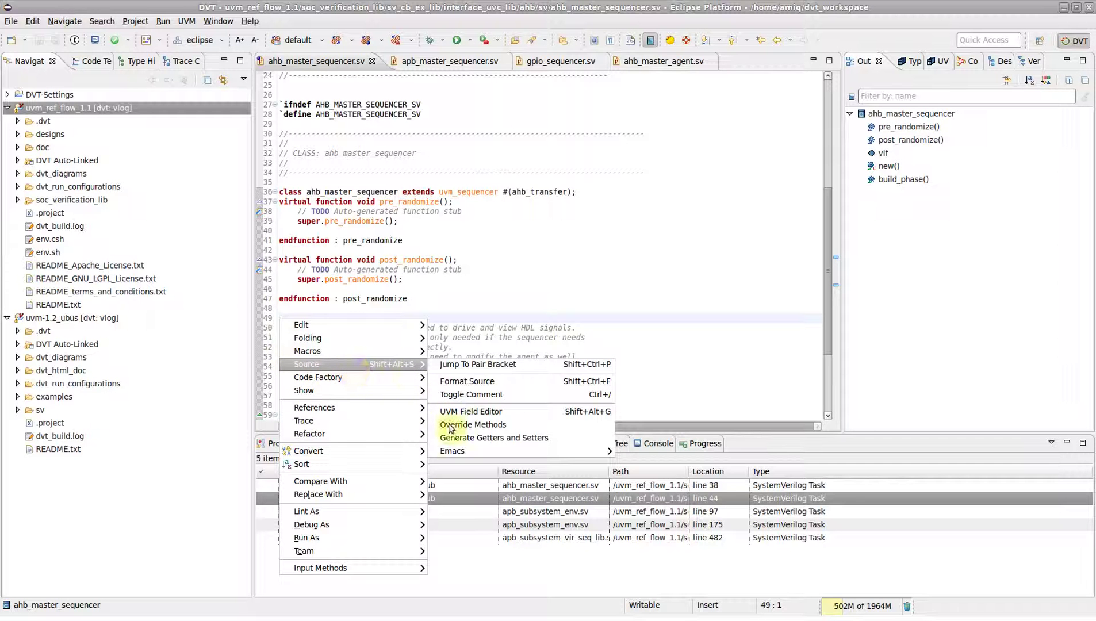
pyautogui.click(449, 425)
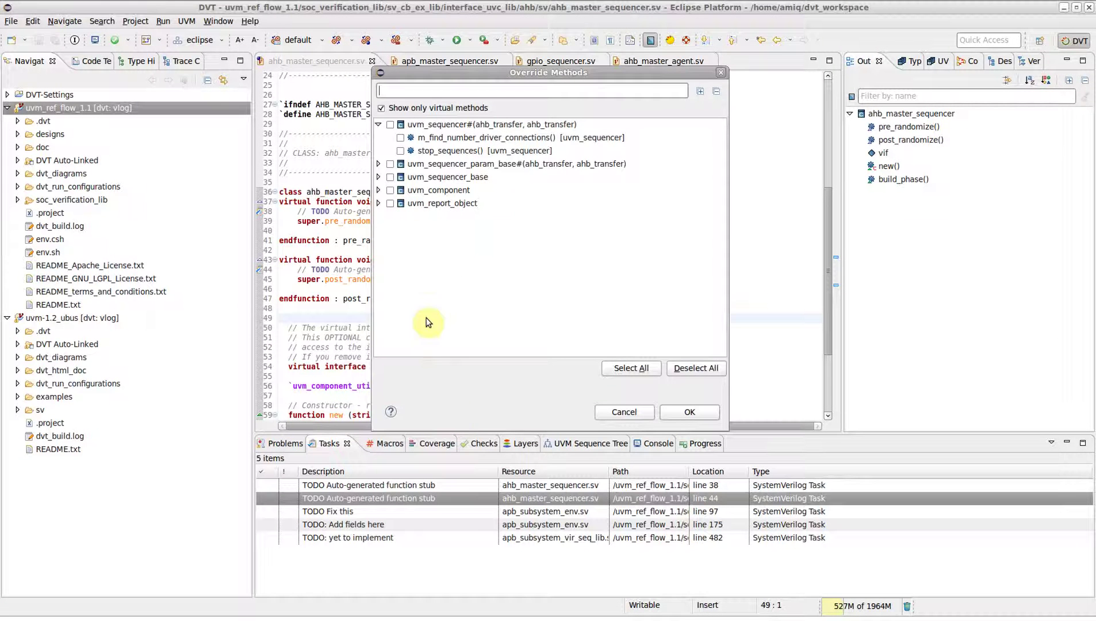
pyautogui.click(379, 165)
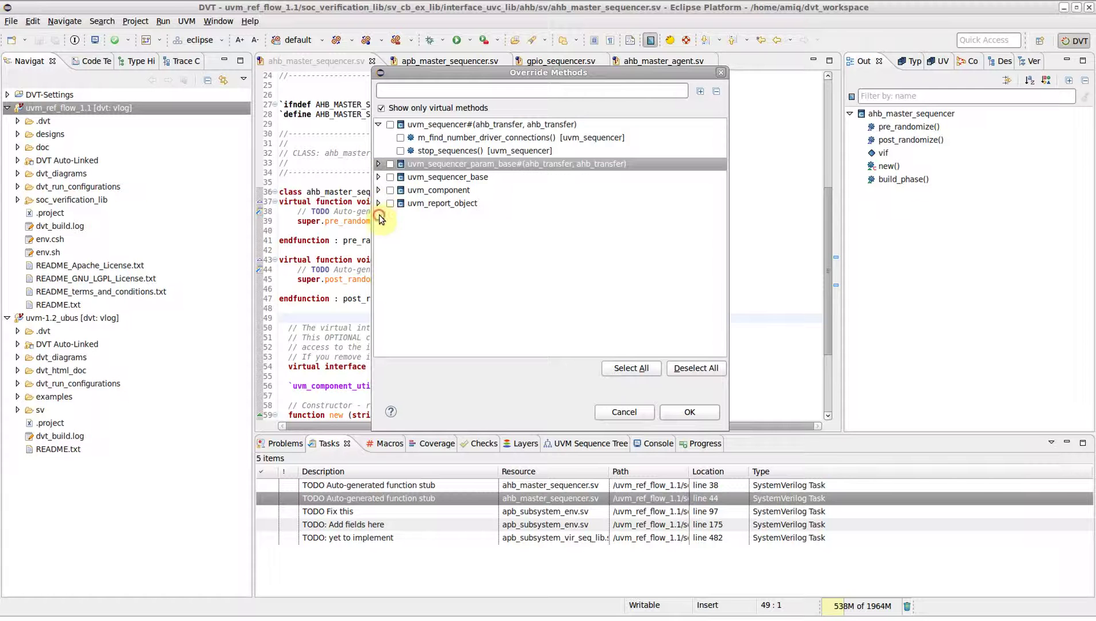
pyautogui.click(378, 216)
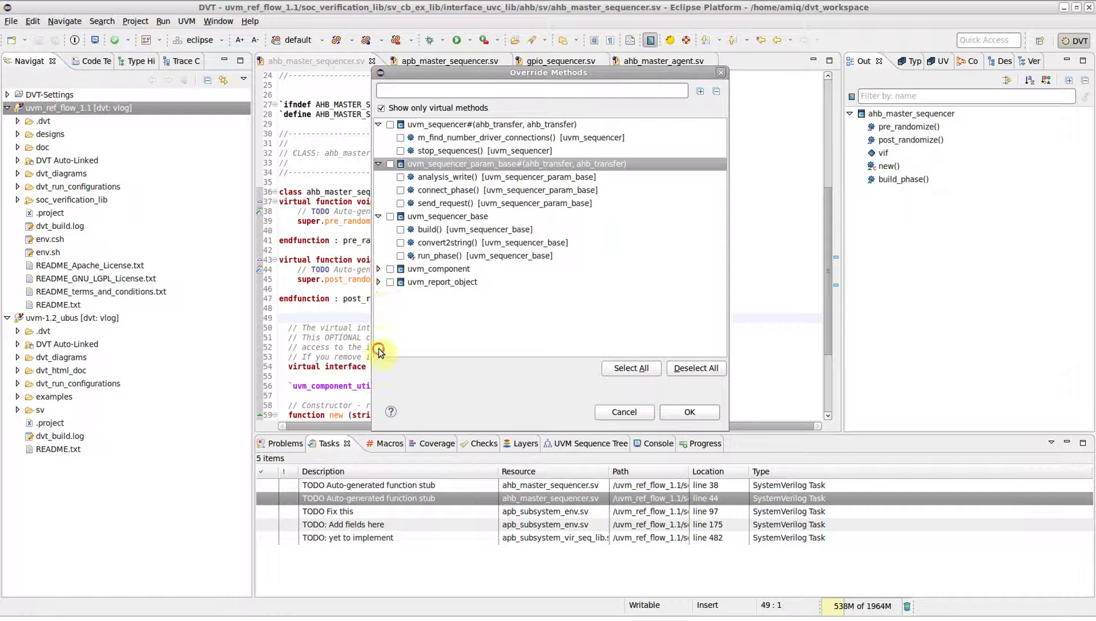
pyautogui.click(378, 269)
pyautogui.click(378, 325)
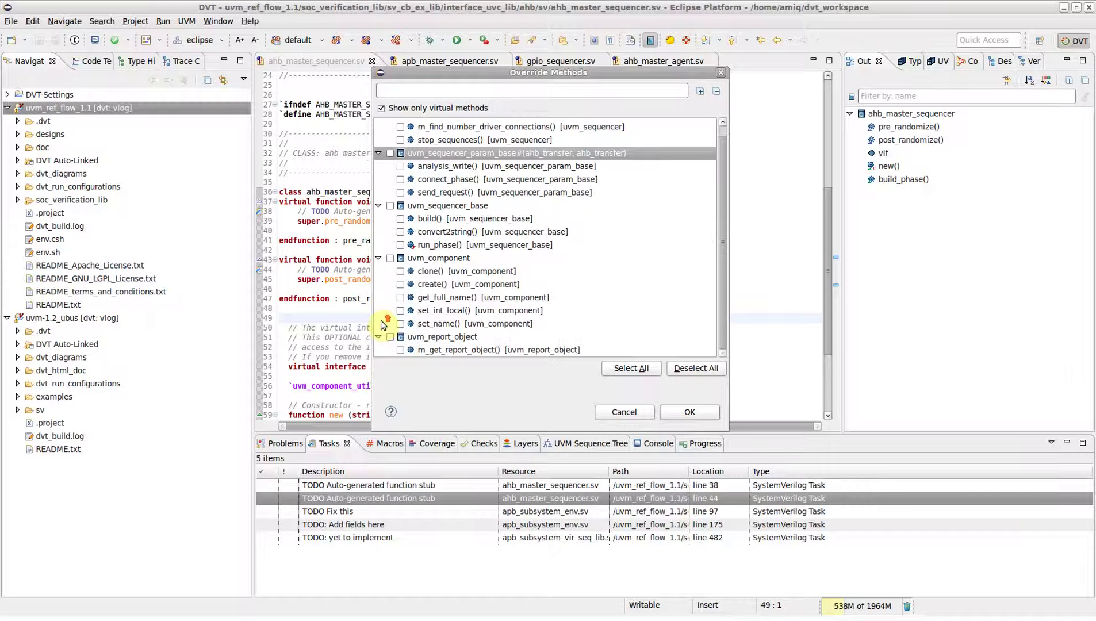
pyautogui.scroll(1, 384, 323)
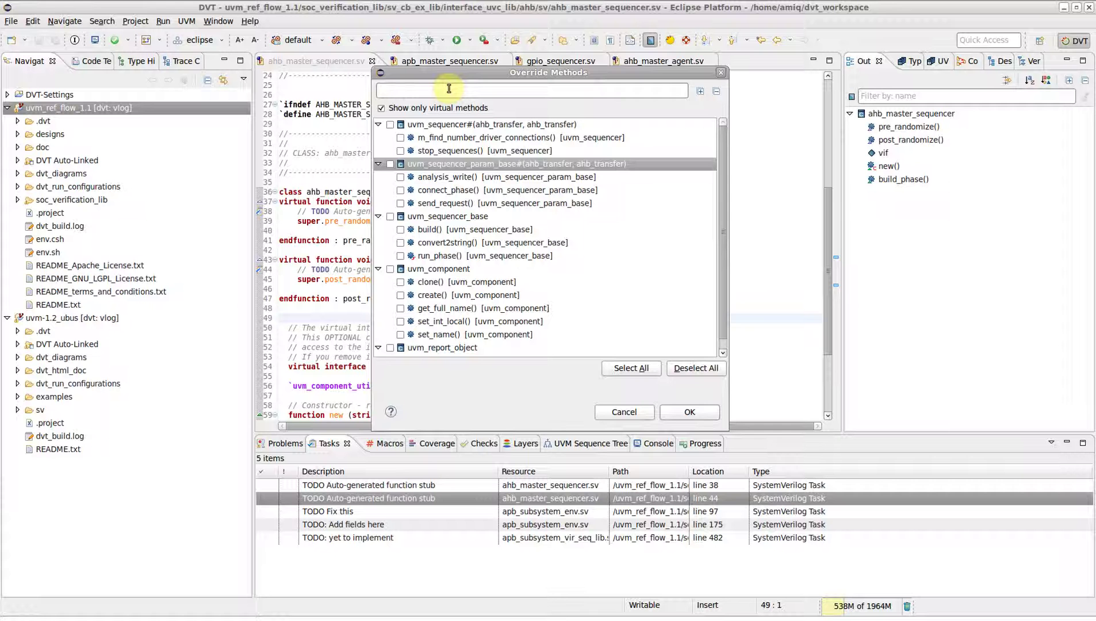
pyautogui.write('ph')
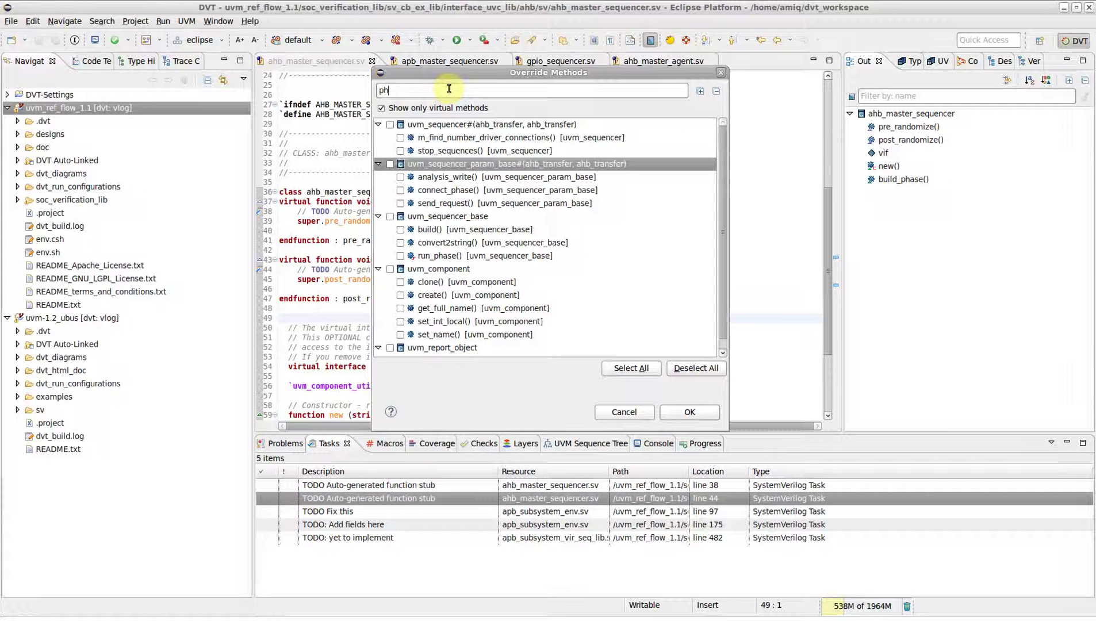
pyautogui.write('ase')
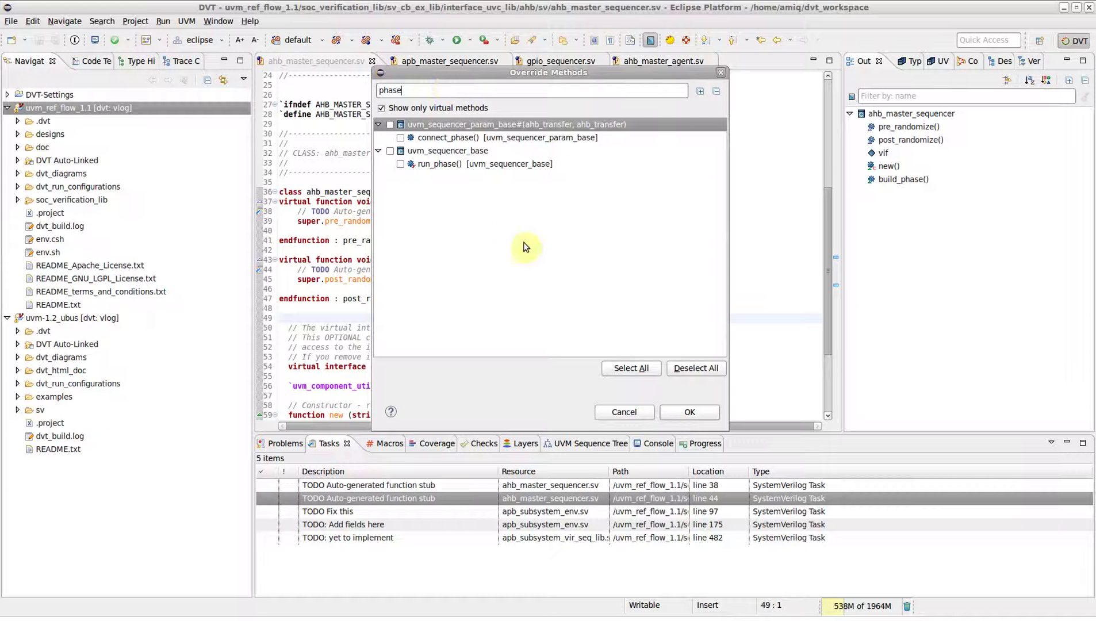
pyautogui.click(623, 372)
pyautogui.click(686, 412)
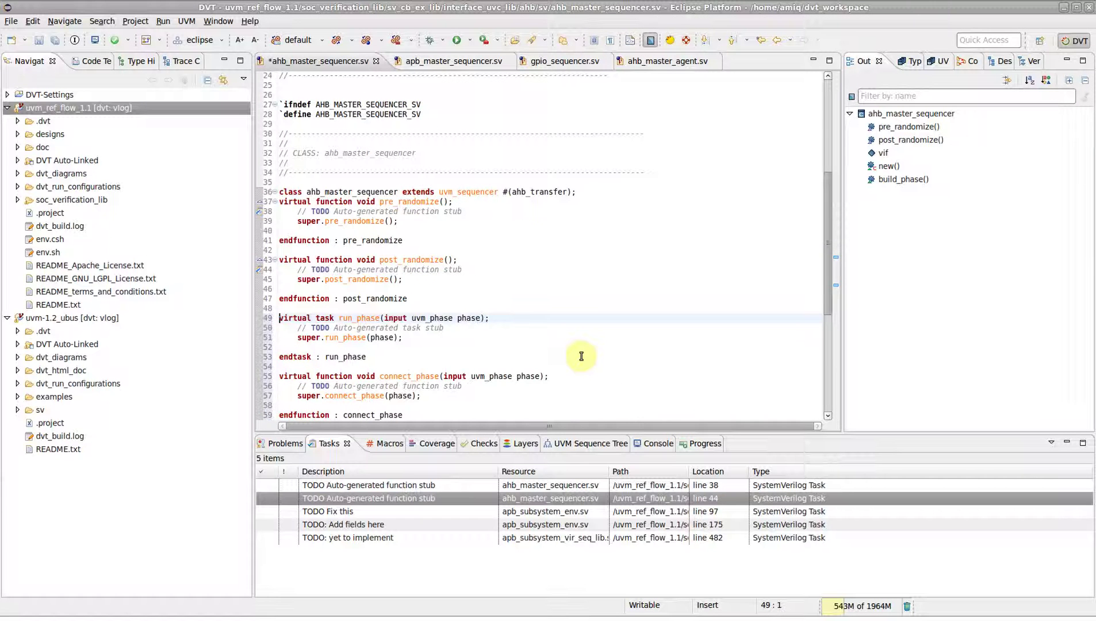
pyautogui.scroll(-6, 577, 353)
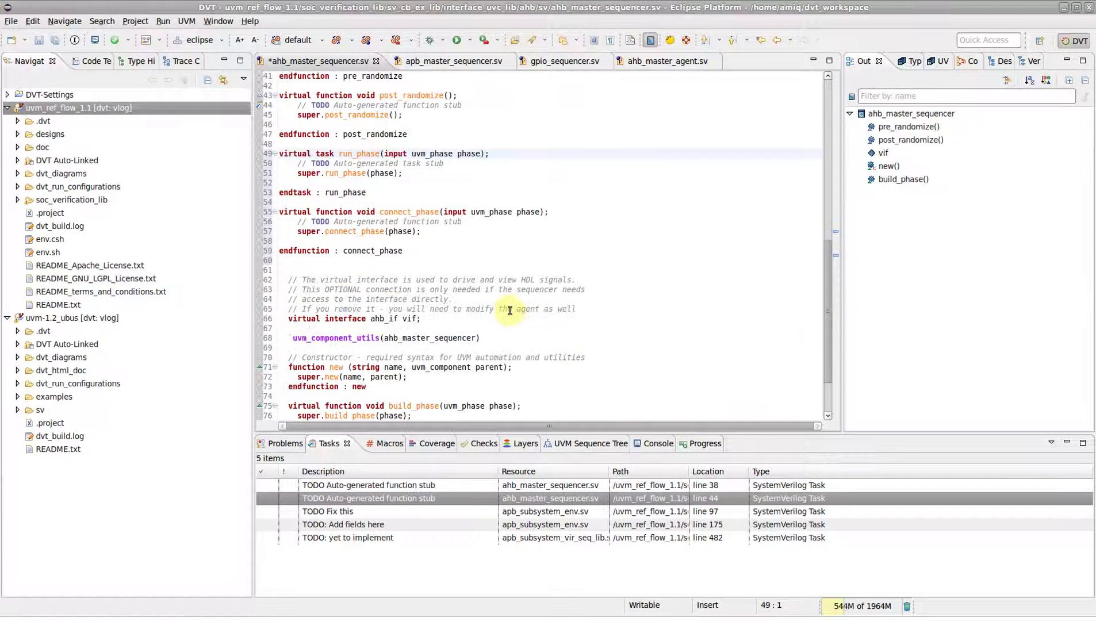
pyautogui.click(281, 270)
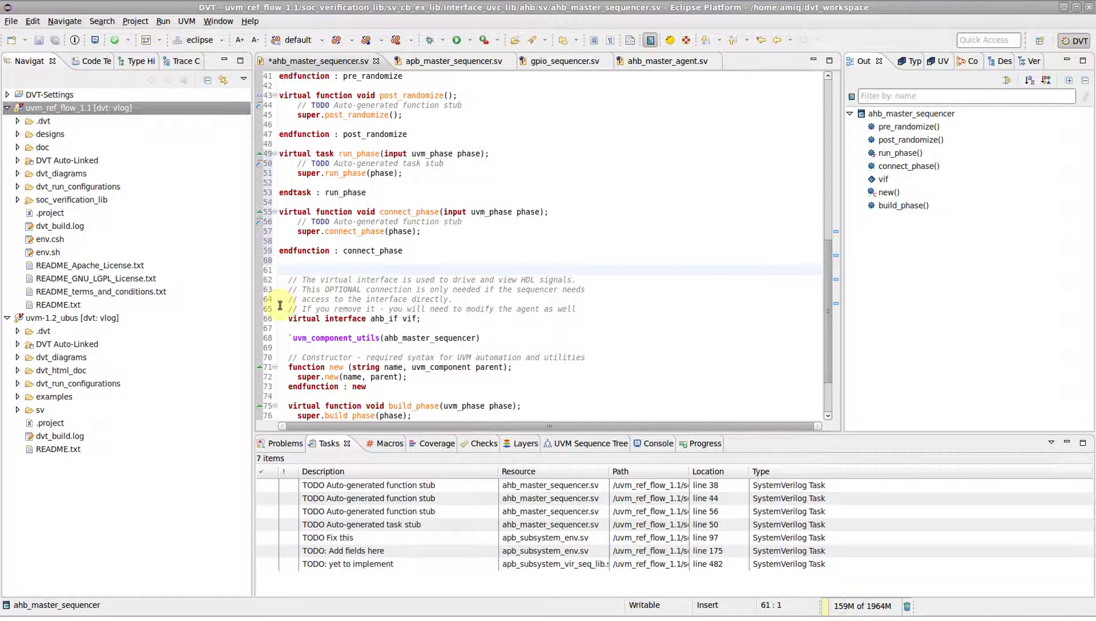
pyautogui.write('function')
pyautogui.write(' conn')
# Complete 'function conn' on line 61, highlighting the connect(): void proposal
pyautogui.hotkey('ctrl', 'space')
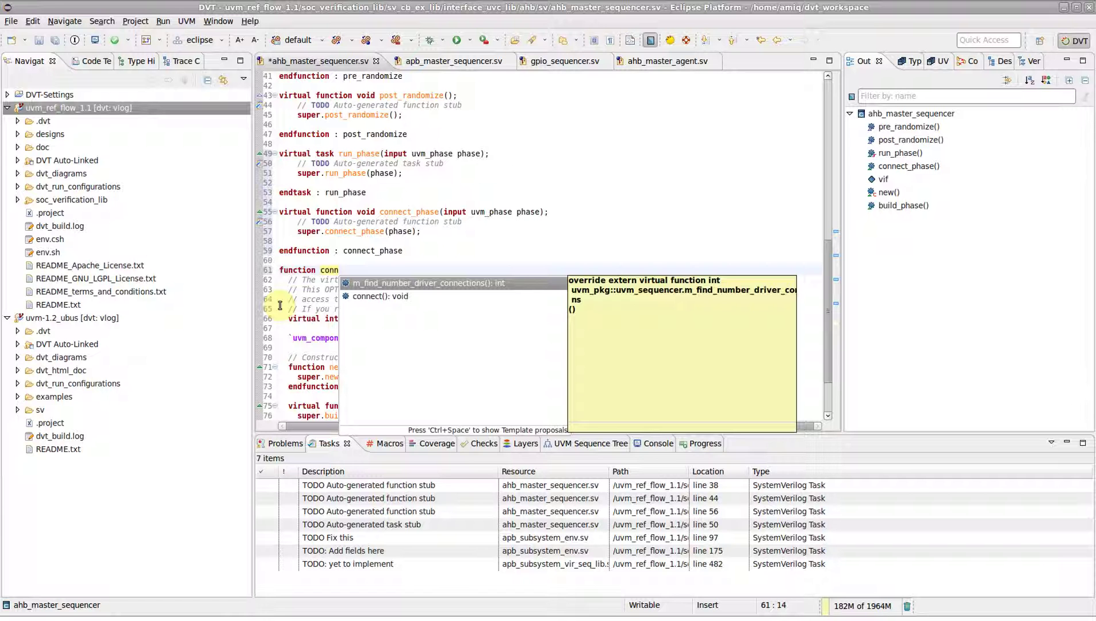
pyautogui.press('Down')
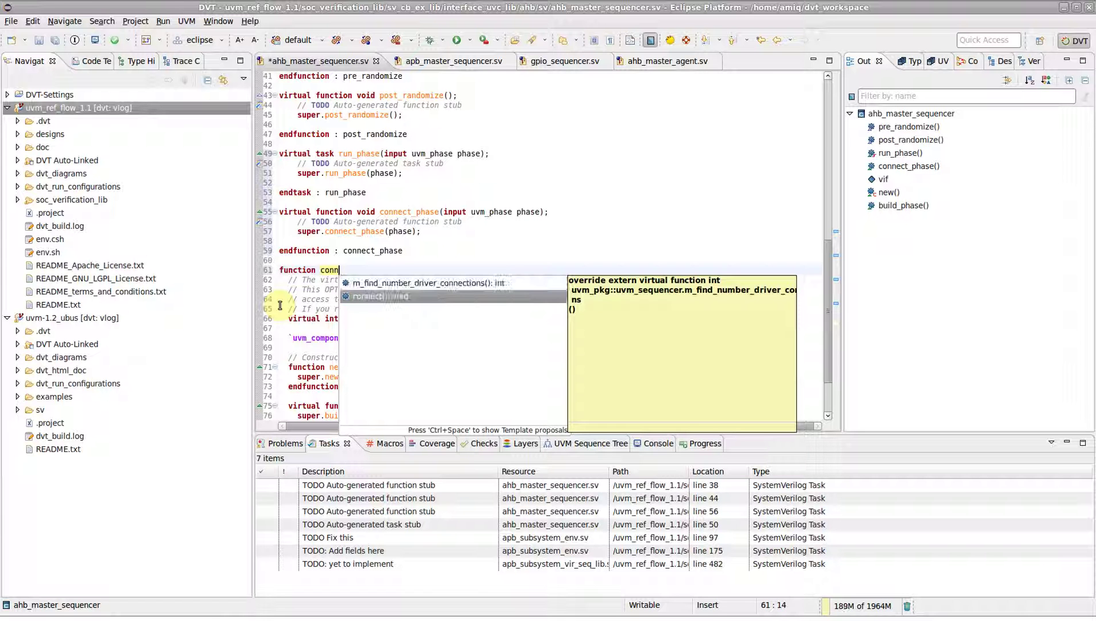